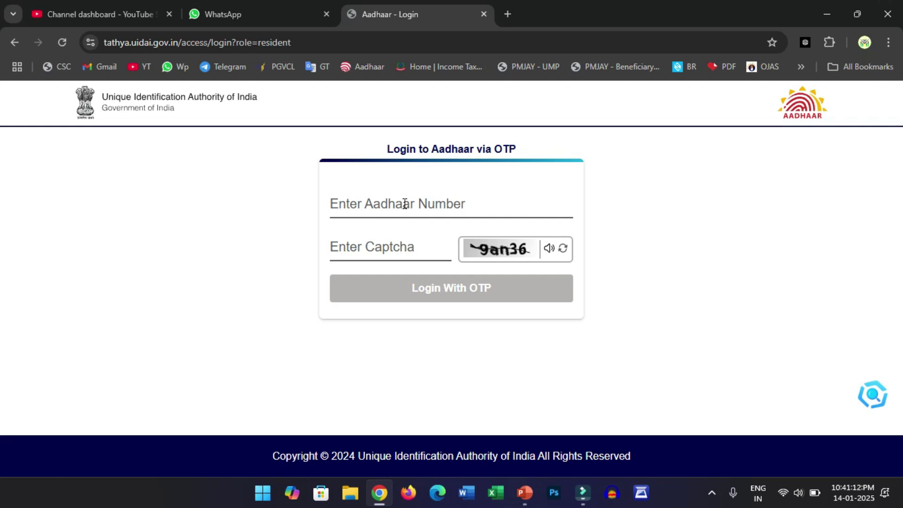
Enter the Aadhaar number, the captcha characters and the received one-time password on the login form.
click(405, 204)
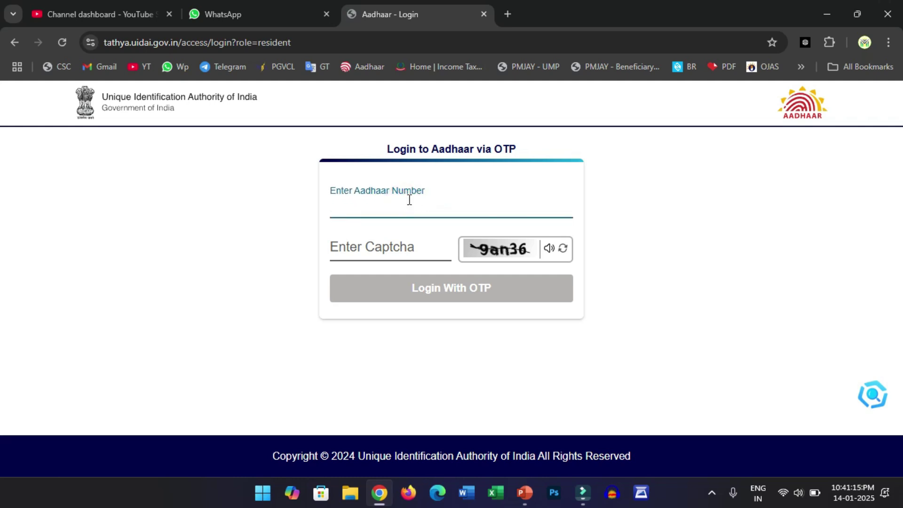
click(392, 246)
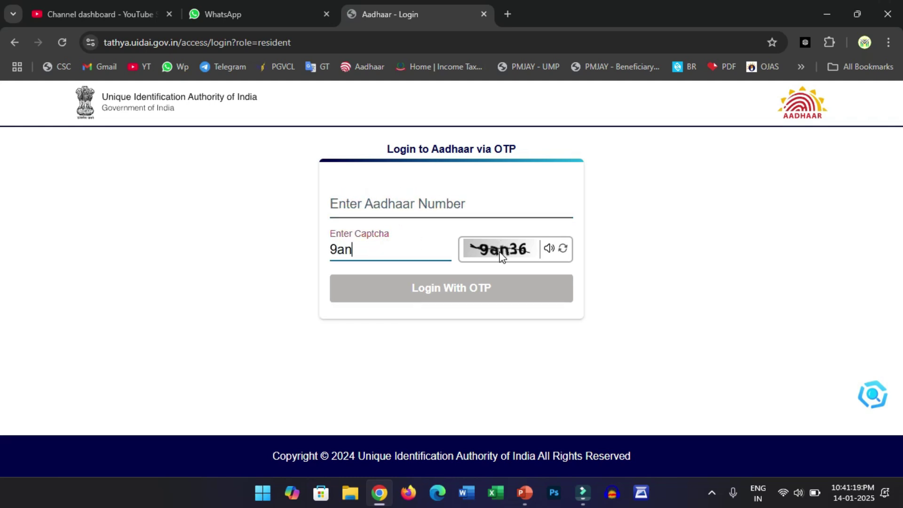
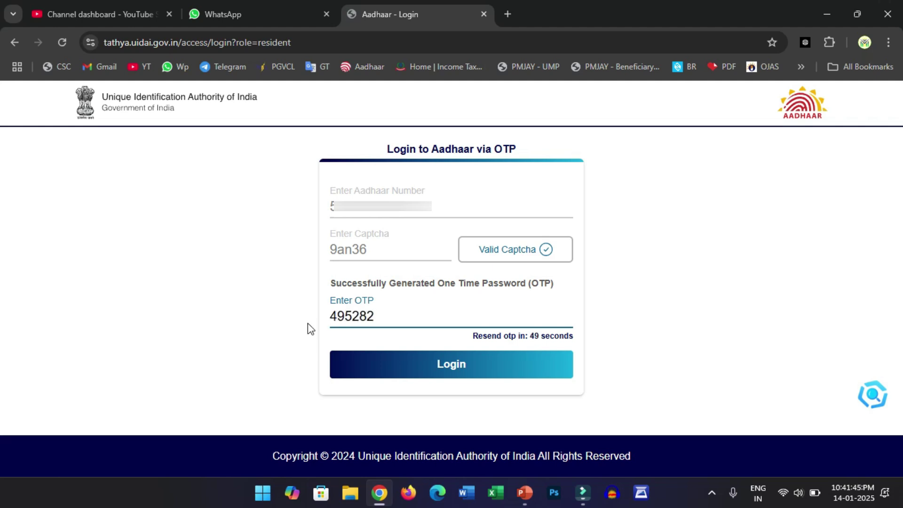
Log in with the OTP and scroll the Services dashboard to the Lock / Unlock Biometrics tile.
click(425, 359)
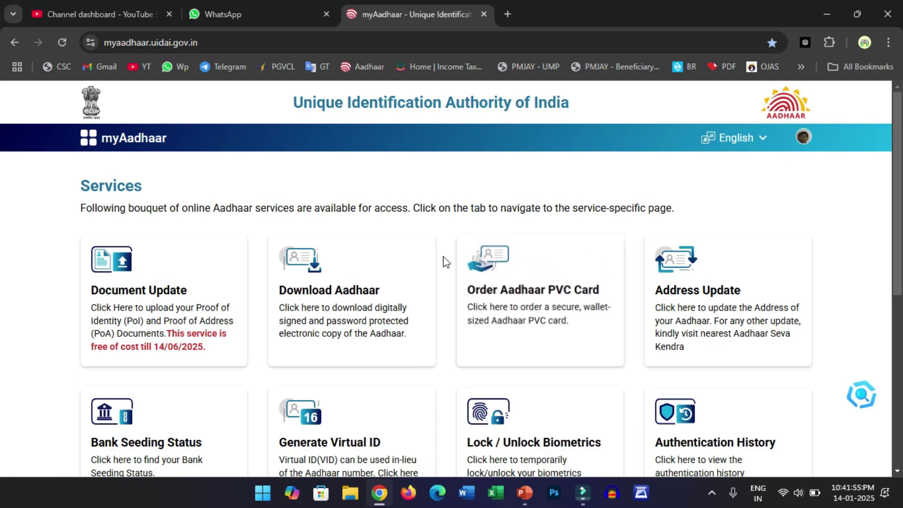
scroll(444, 261, down, 1)
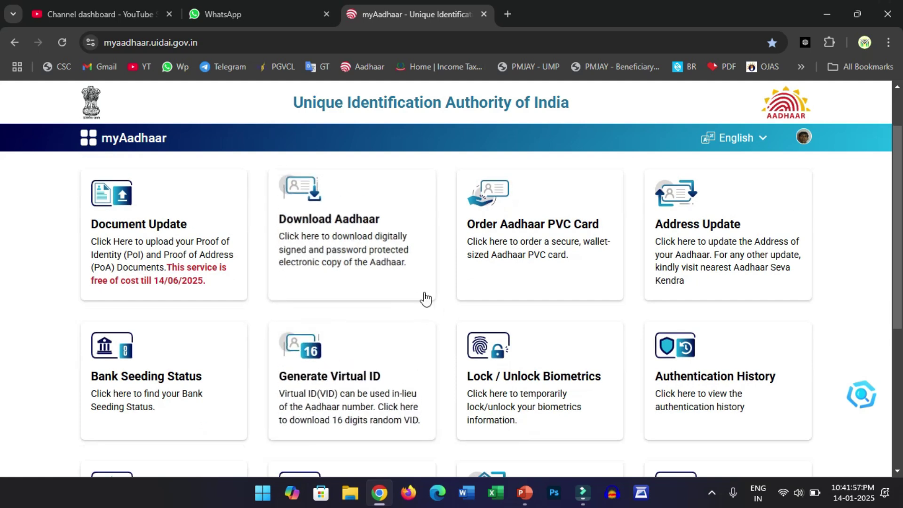
scroll(521, 368, down, 2)
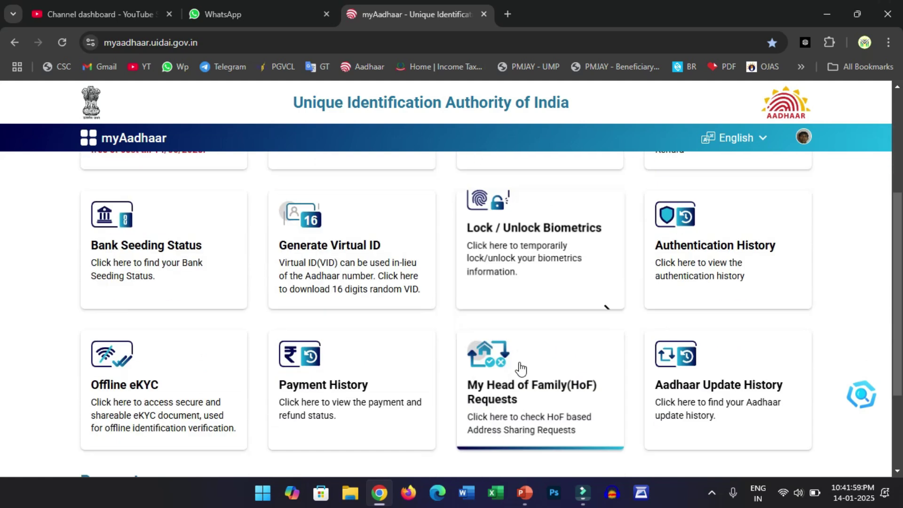
scroll(520, 368, up, 4)
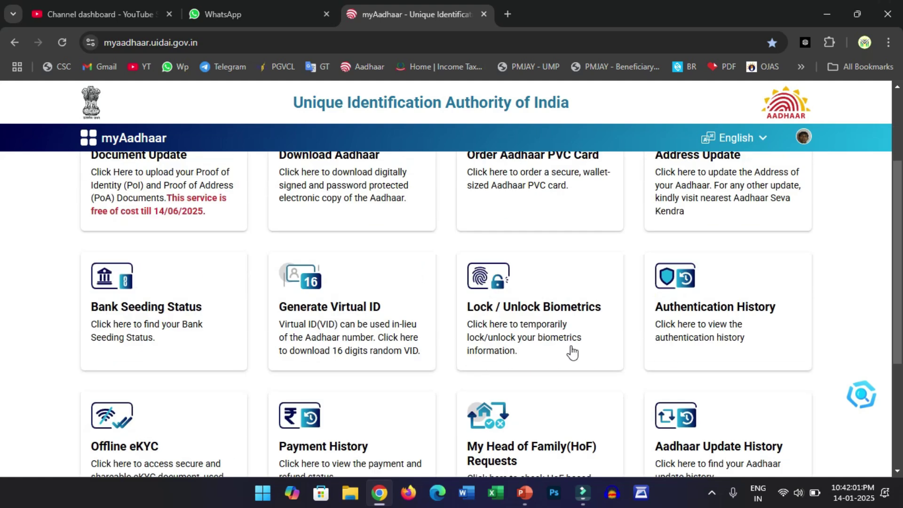
scroll(521, 373, down, 3)
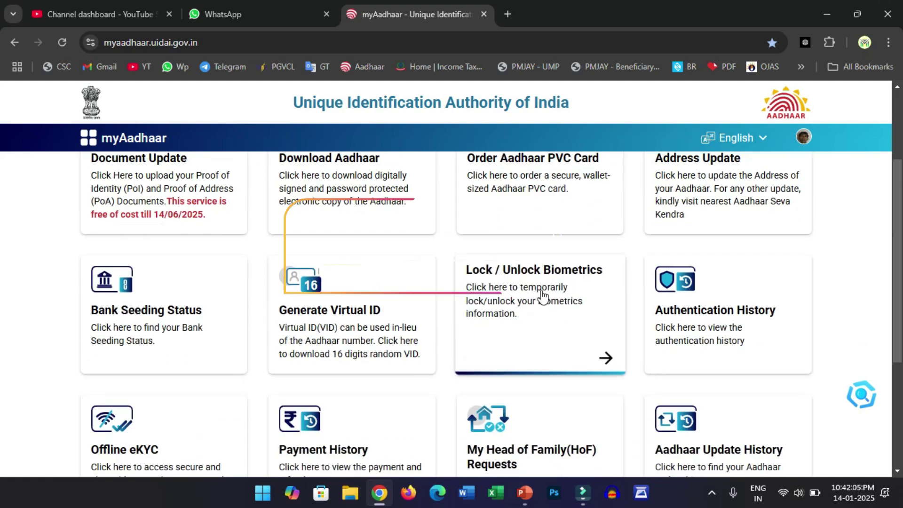
Open Lock / Unlock Biometrics and read through the How Lock/Unlock Biometrics Works explanation.
click(534, 296)
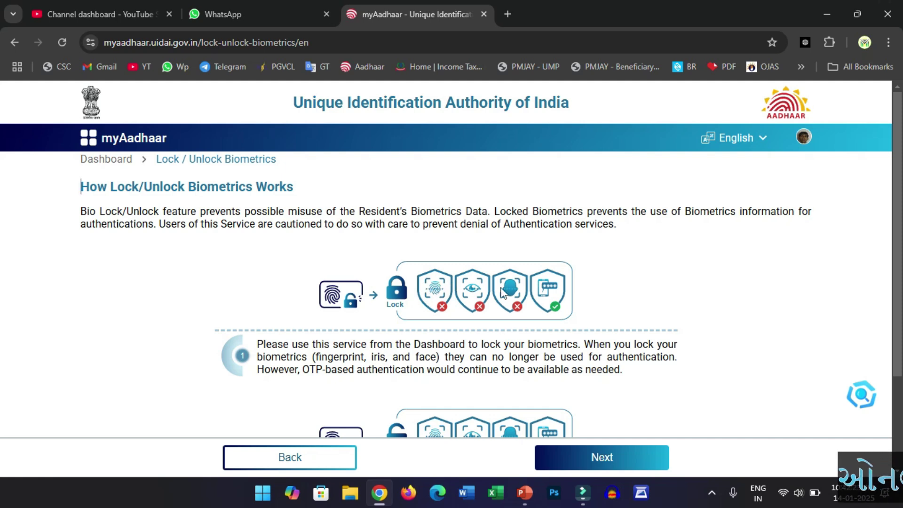
scroll(502, 292, down, 3)
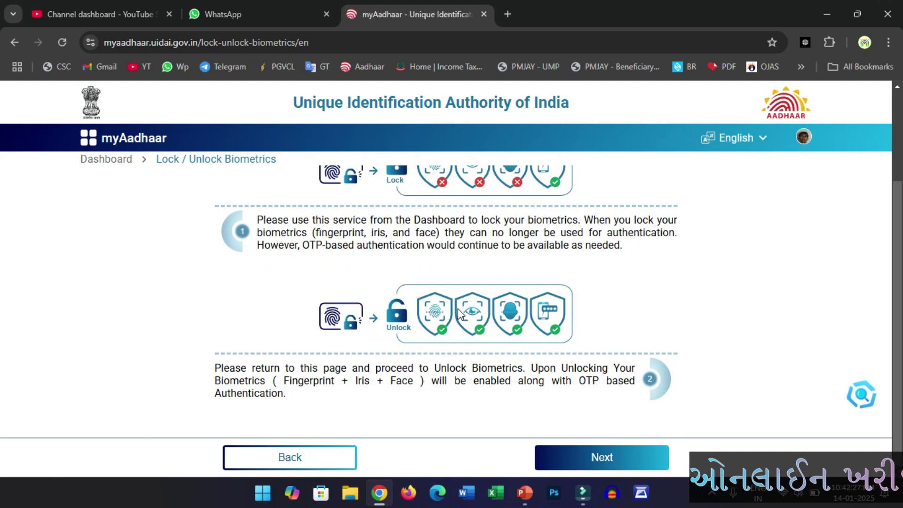
scroll(440, 278, up, 3)
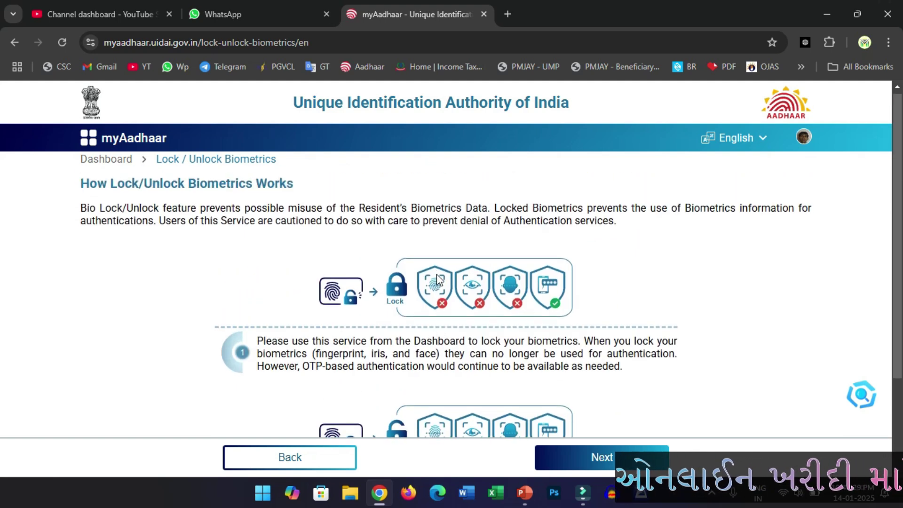
scroll(439, 279, down, 3)
scroll(541, 390, up, 2)
scroll(592, 409, down, 2)
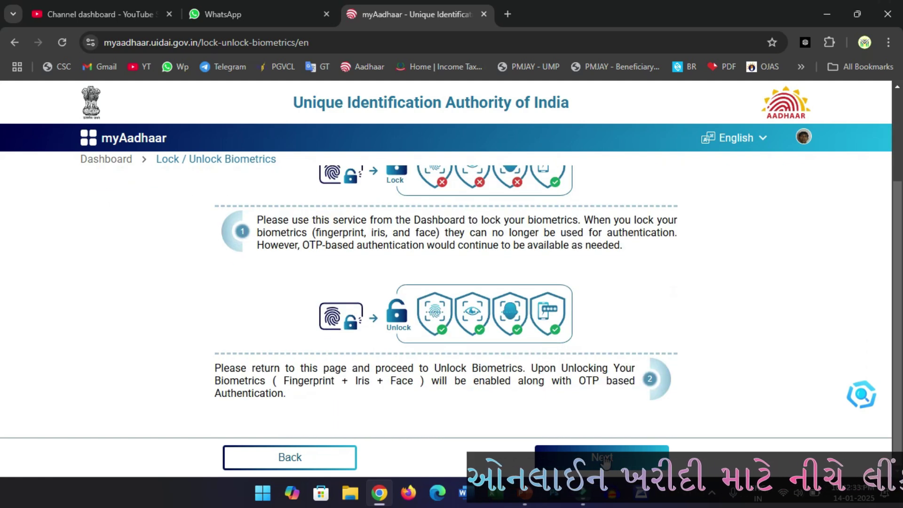
Accept the I Understand consent and submit the request to lock biometrics.
click(603, 455)
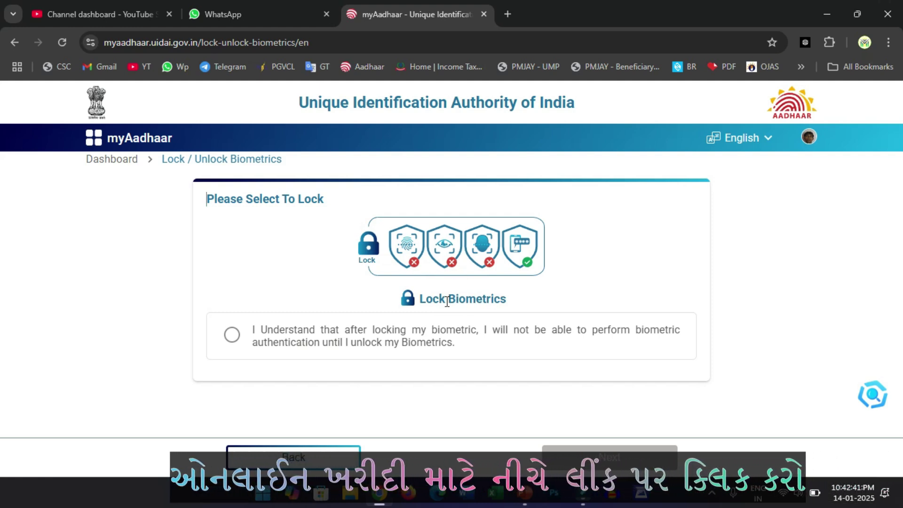
click(247, 343)
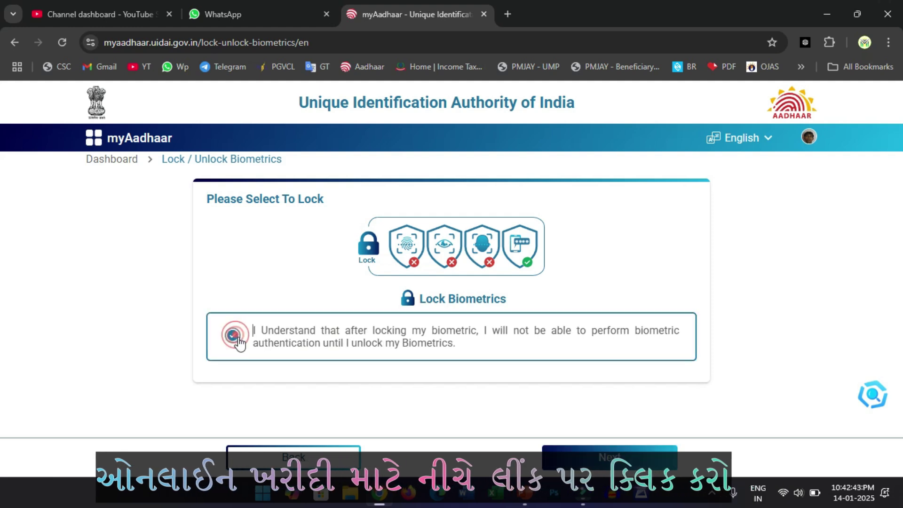
click(610, 452)
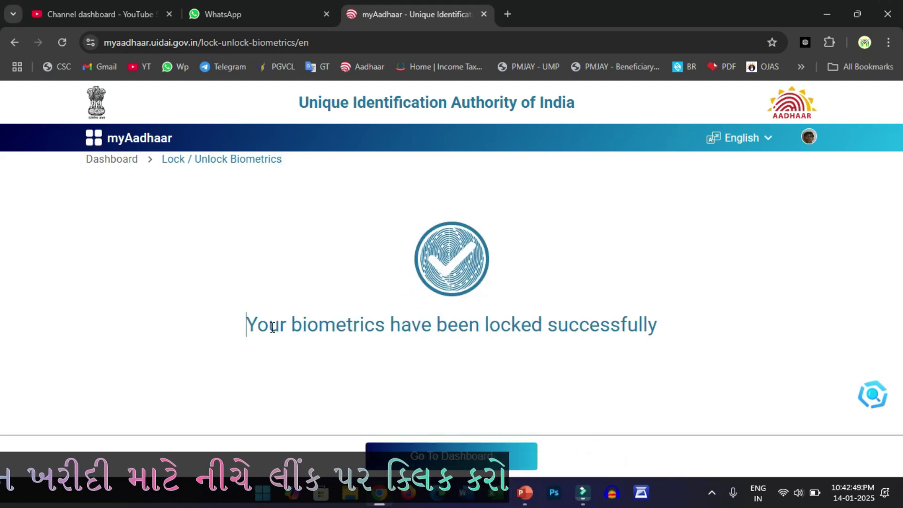
Highlight and deselect the 'Your biometrics have been locked successfully' confirmation text.
drag(246, 325, 665, 329)
click(675, 333)
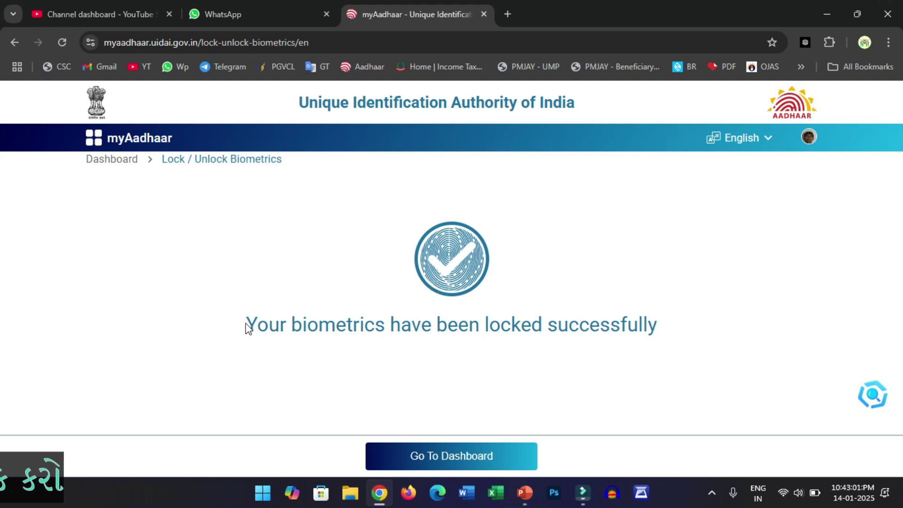
drag(254, 324, 659, 334)
click(672, 334)
click(670, 330)
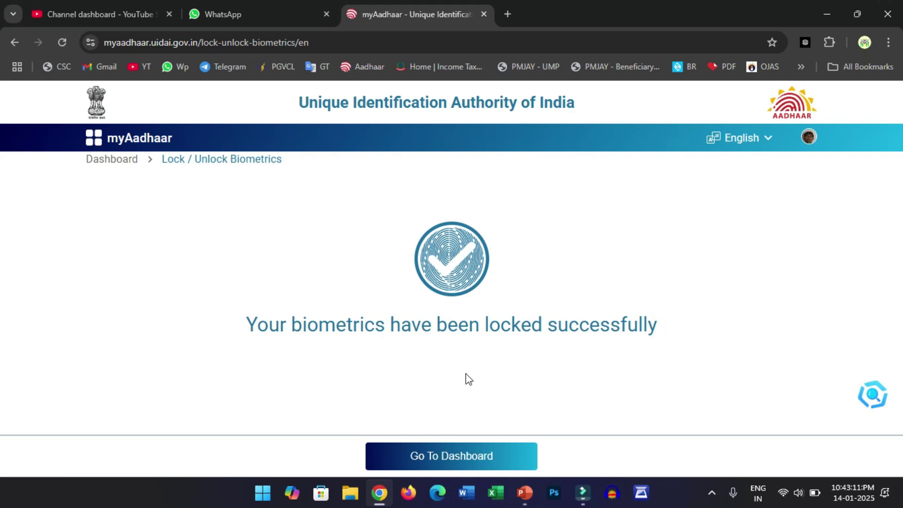
Return to the dashboard, reopen Lock / Unlock Biometrics and continue past its explanation.
click(454, 453)
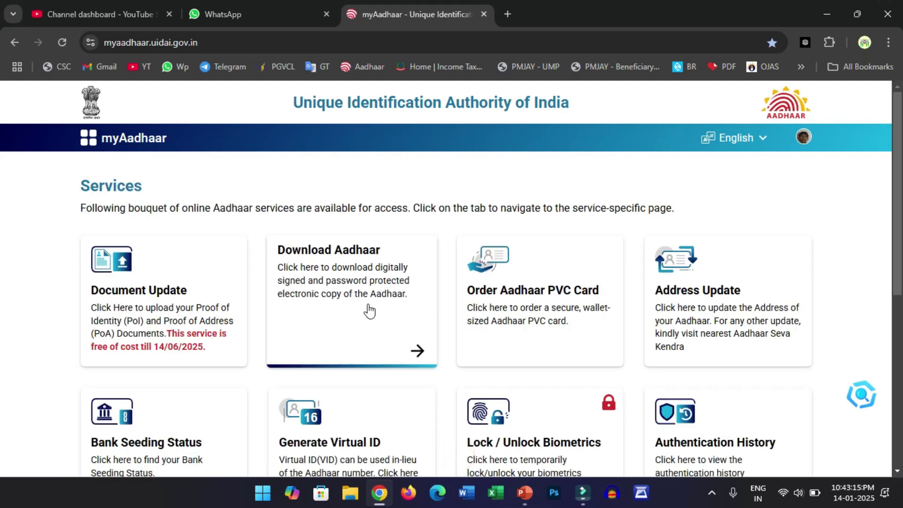
scroll(404, 318, down, 3)
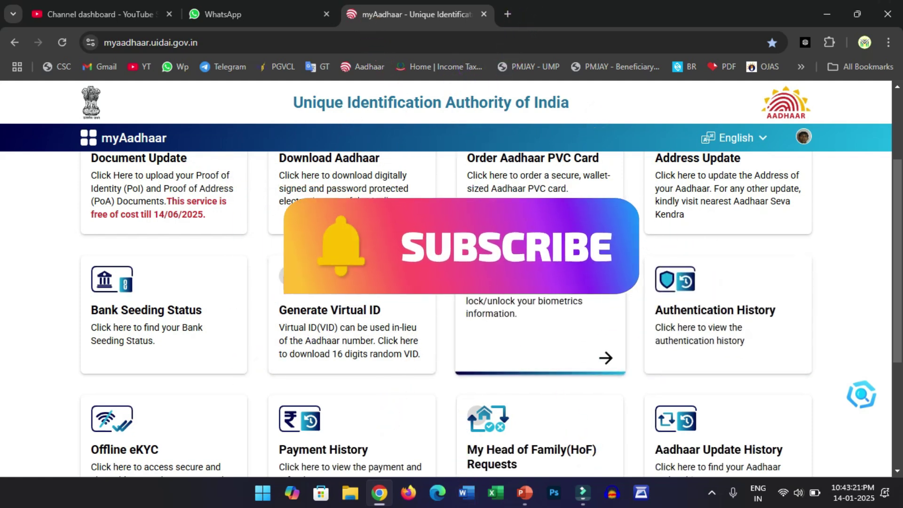
click(547, 305)
scroll(468, 282, down, 3)
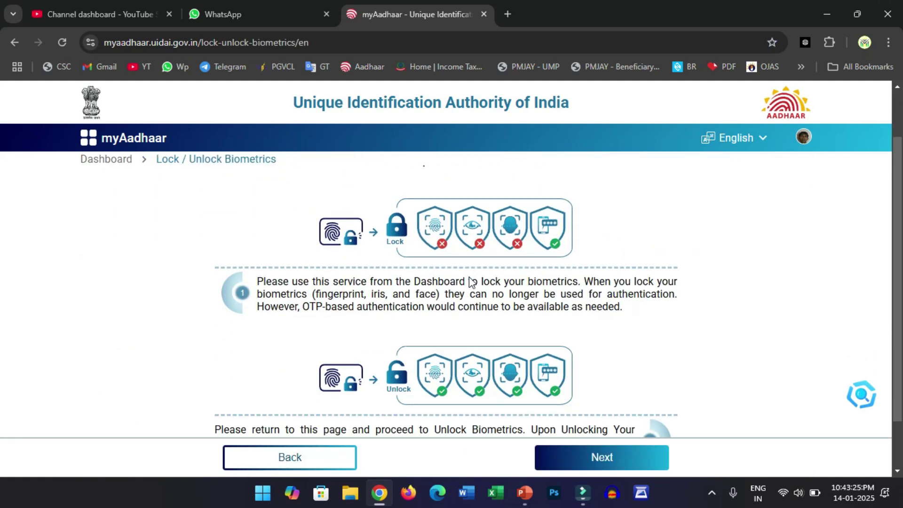
scroll(392, 310, up, 3)
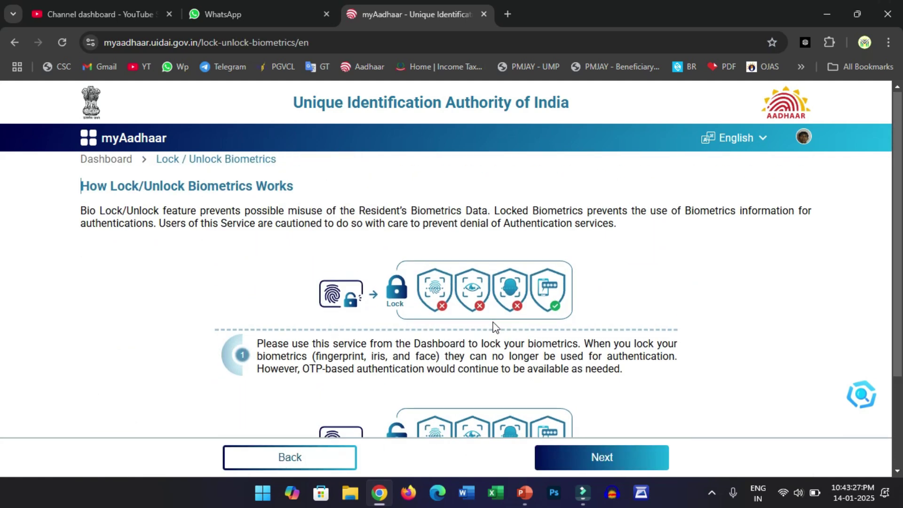
scroll(495, 327, down, 3)
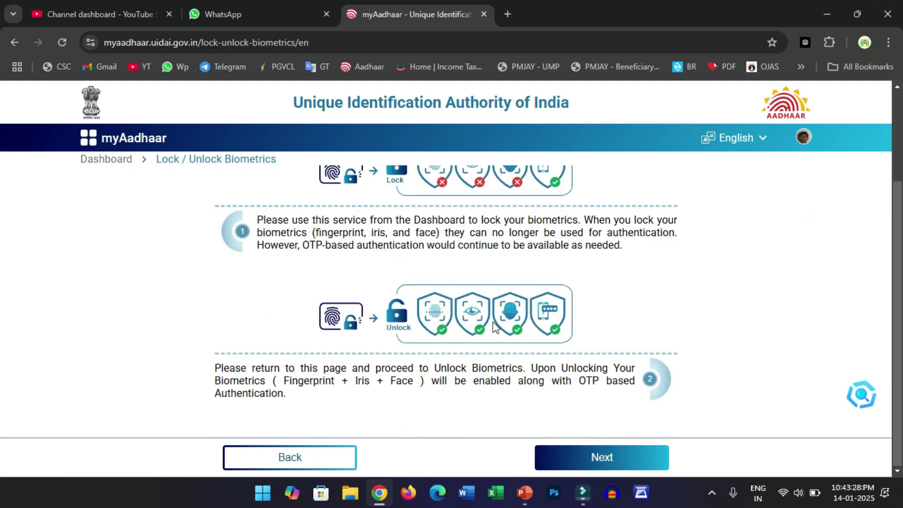
click(608, 455)
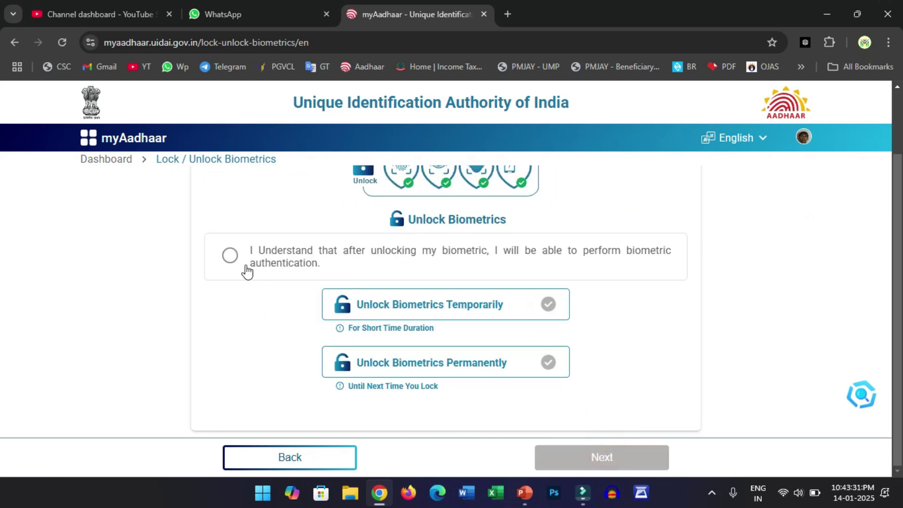
Accept the unlock consent, choose Unlock Biometrics Permanently and submit.
click(229, 255)
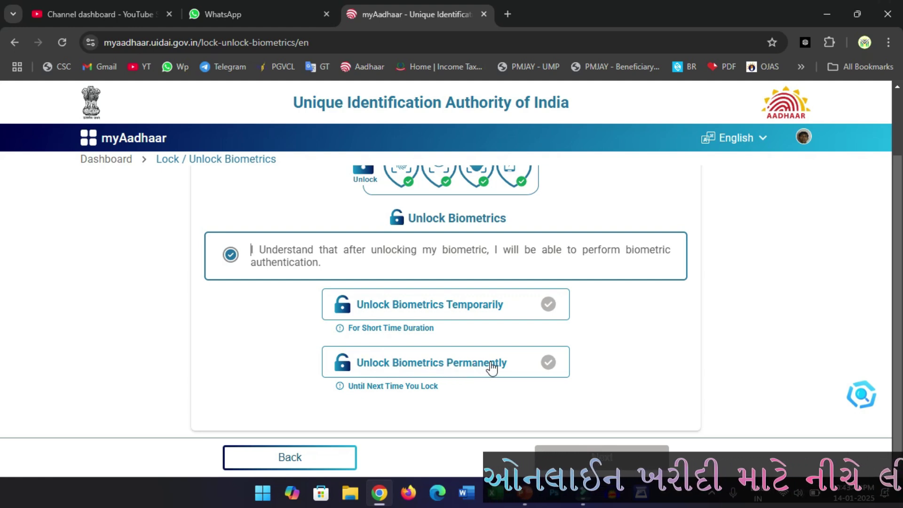
click(549, 362)
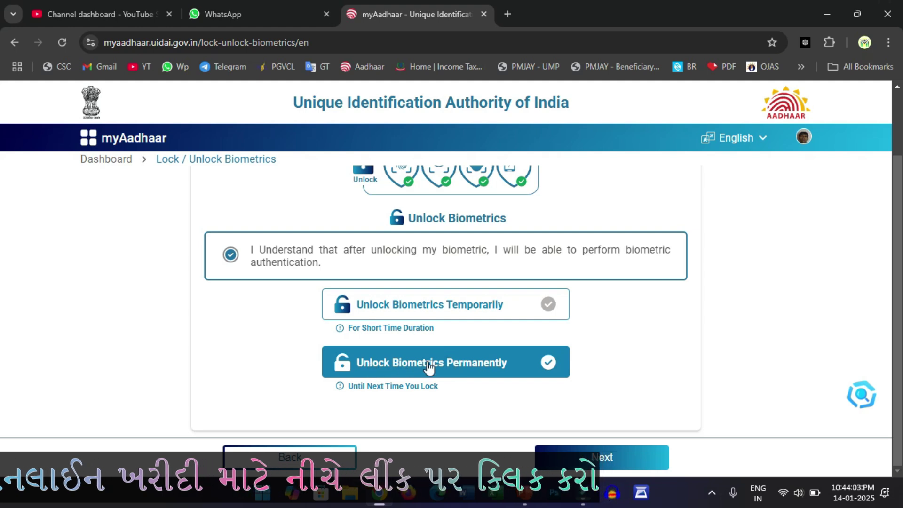
click(602, 457)
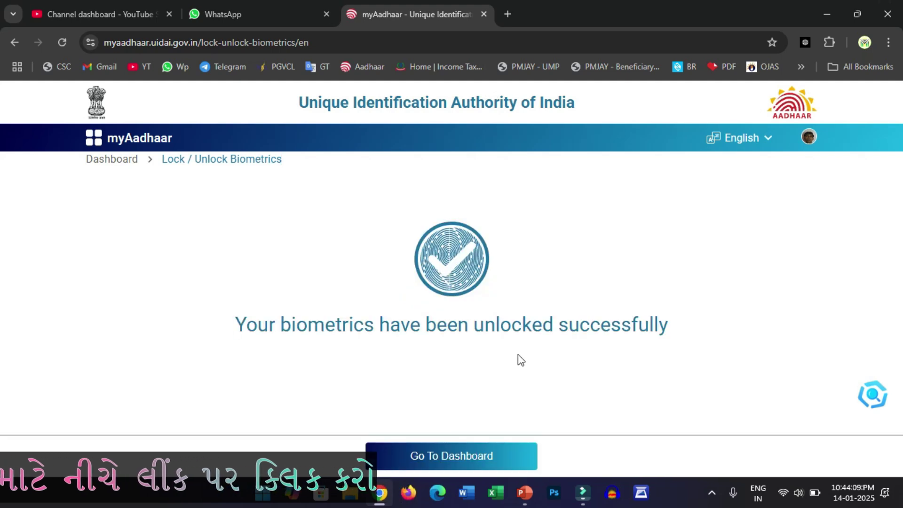
drag(227, 325, 672, 328)
click(692, 326)
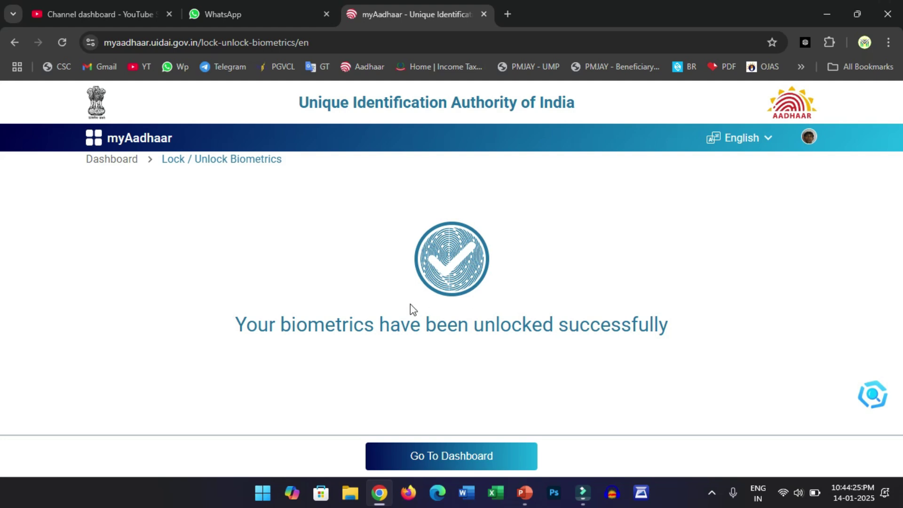
Go back to the dashboard and browse the Services cards and Requests section.
click(449, 459)
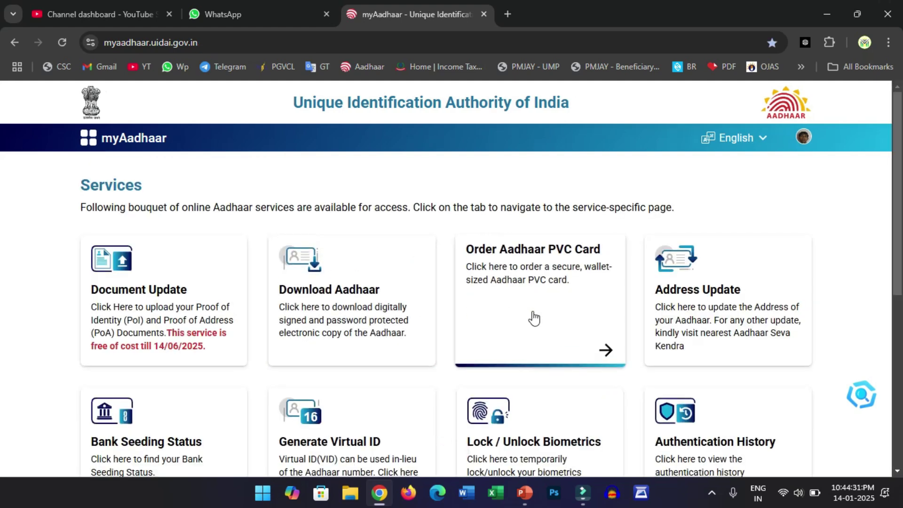
scroll(534, 318, down, 4)
scroll(569, 273, up, 1)
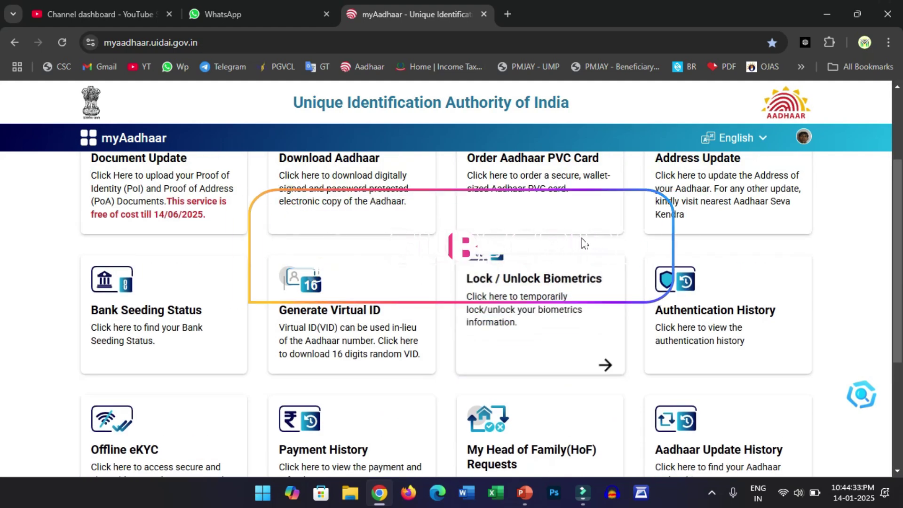
scroll(553, 295, up, 3)
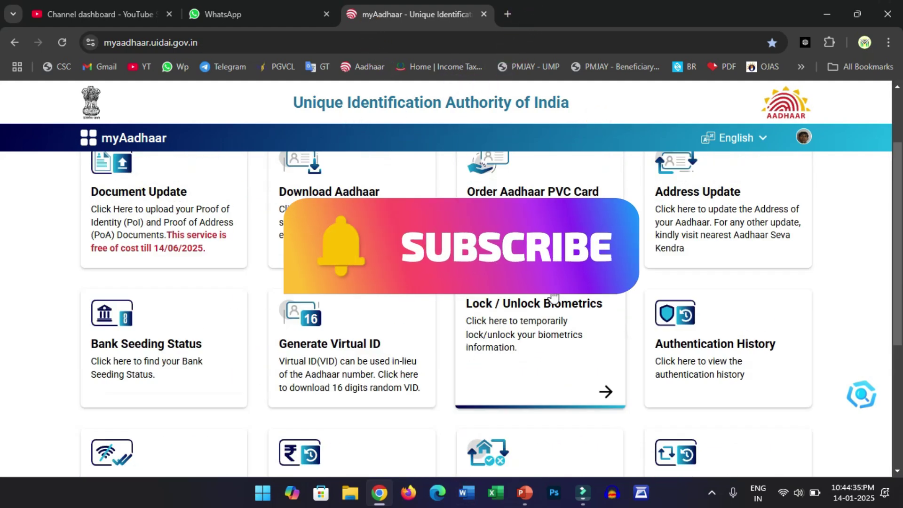
scroll(553, 295, down, 3)
scroll(551, 297, down, 2)
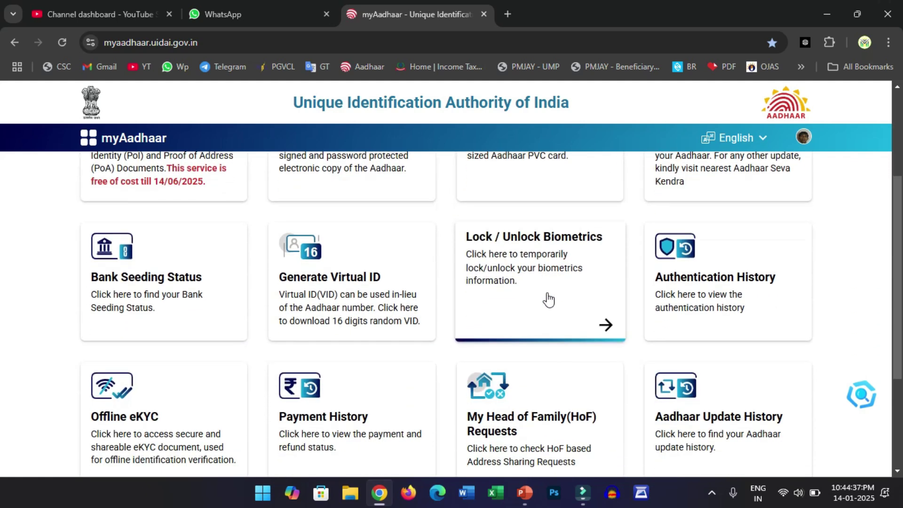
scroll(547, 300, up, 2)
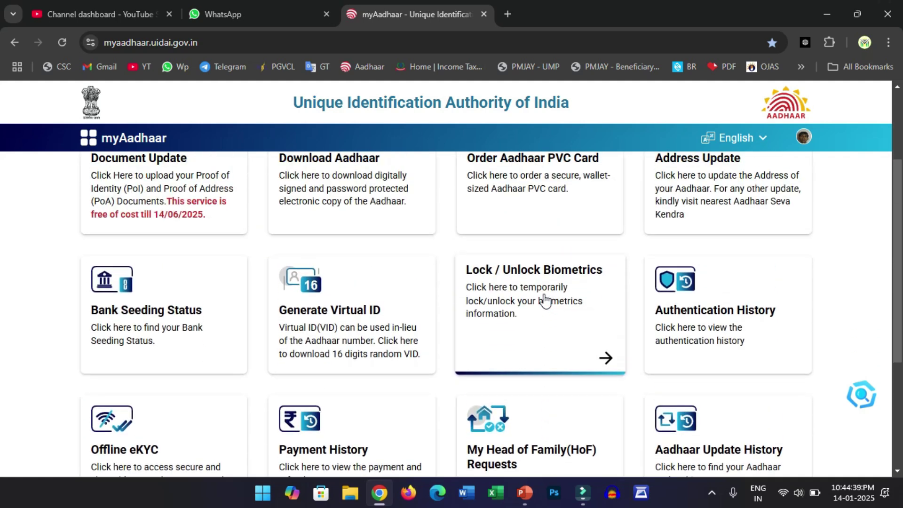
scroll(444, 294, down, 2)
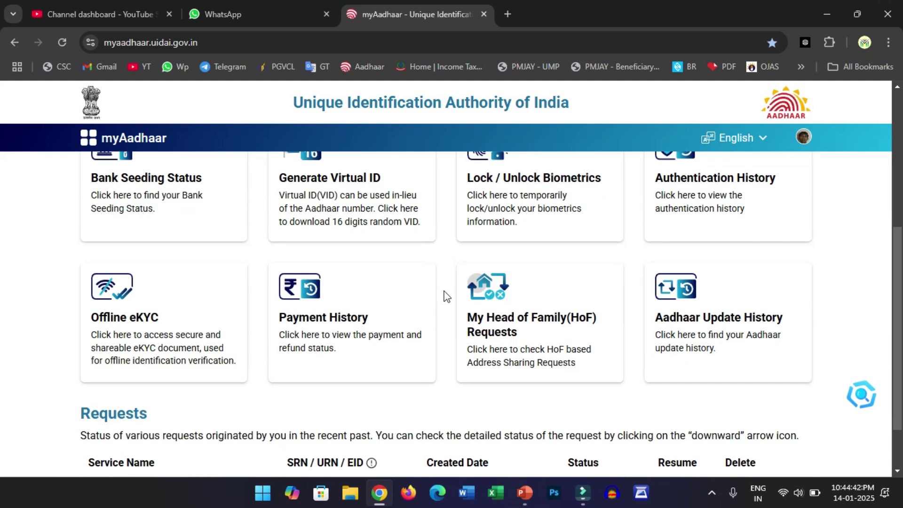
scroll(446, 296, up, 5)
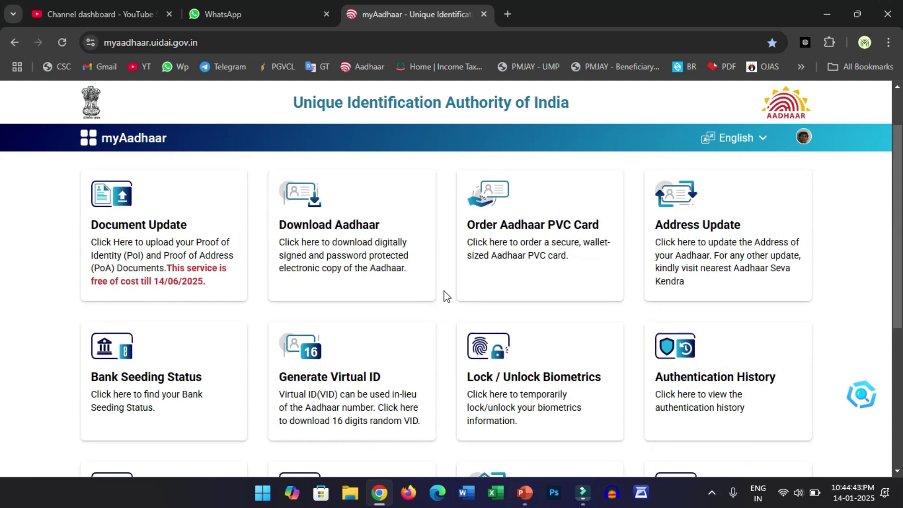